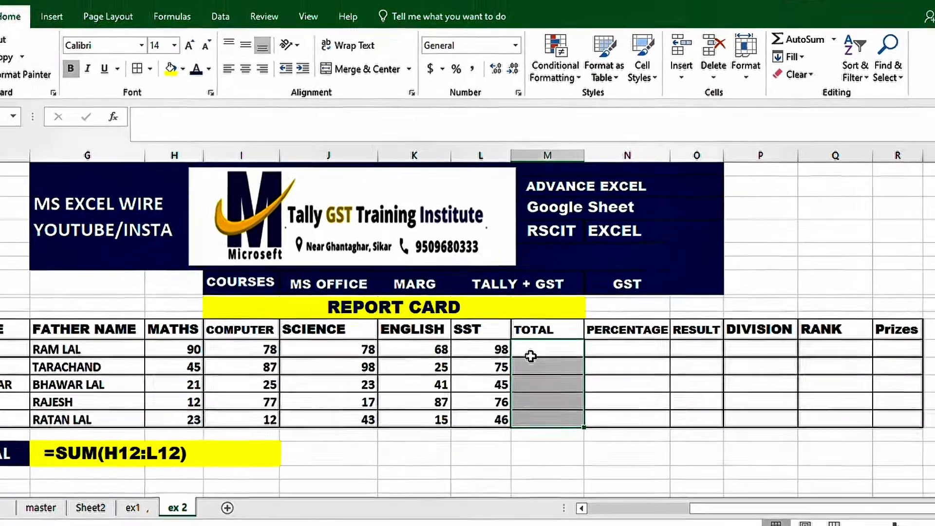
- Fill the TOTAL cells M12:M16 with =SUM(H12:L12) to add each student's five subject marks
type("=SUM(")
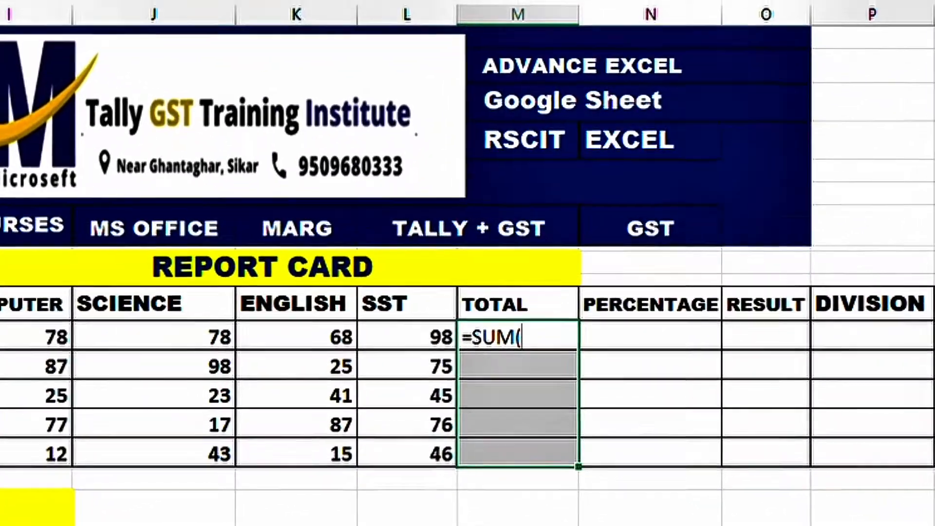
left_click(37, 344)
left_click_drag(77, 334, 376, 332)
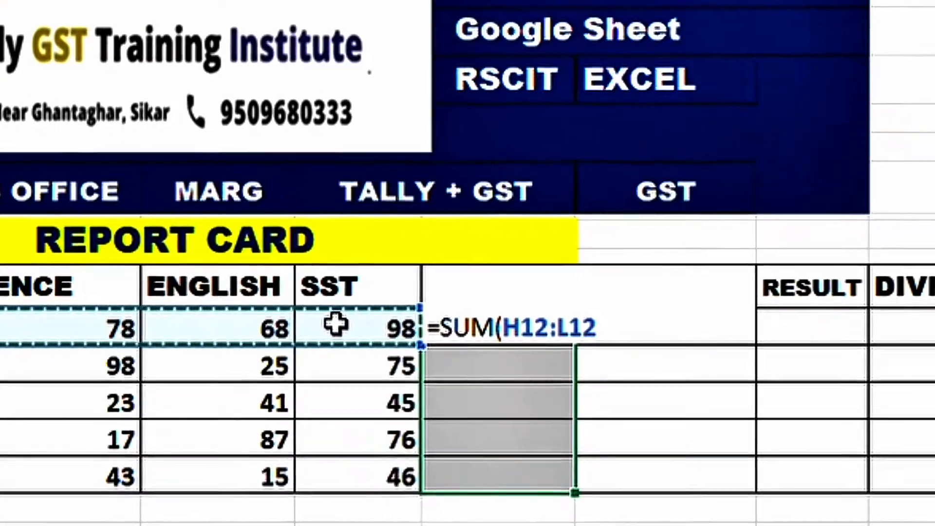
key("ctrl+Return")
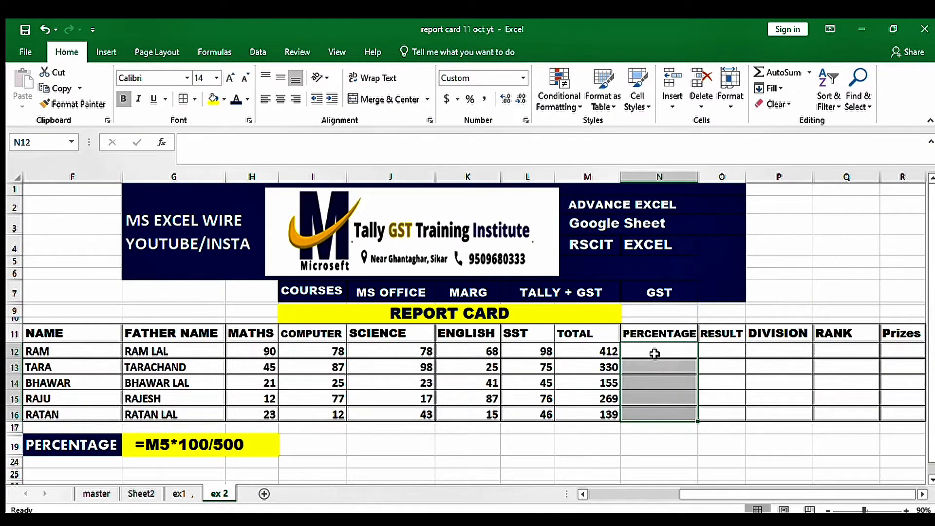
- Enter the formula =M12*100/500 in the PERCENTAGE cells for all five students
type("=")
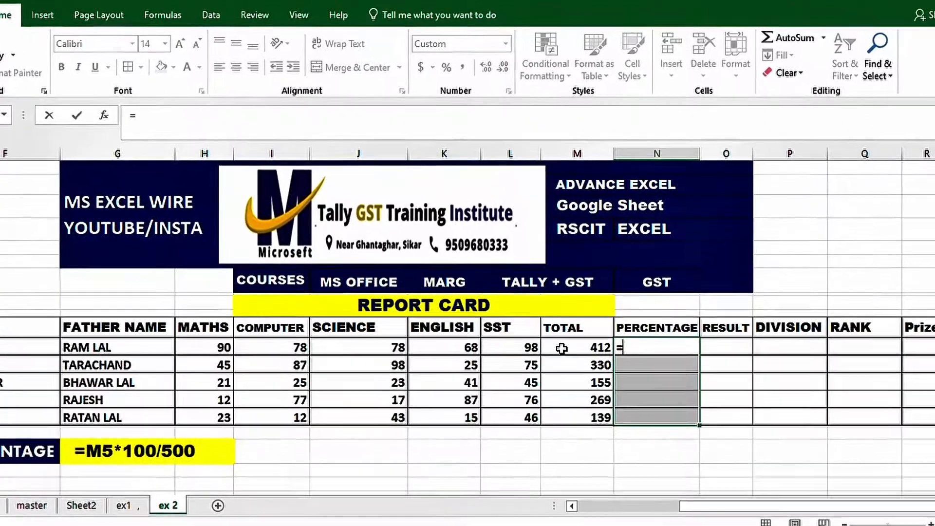
left_click(574, 351)
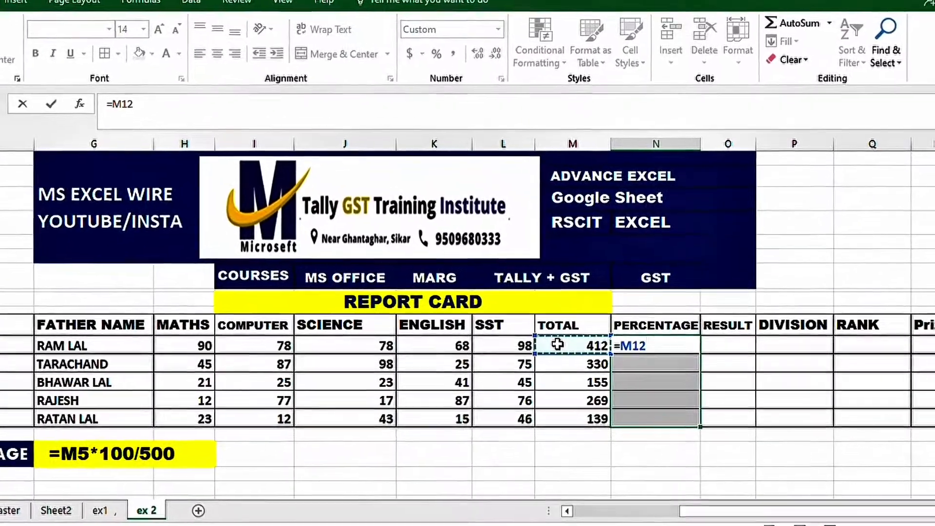
type("*")
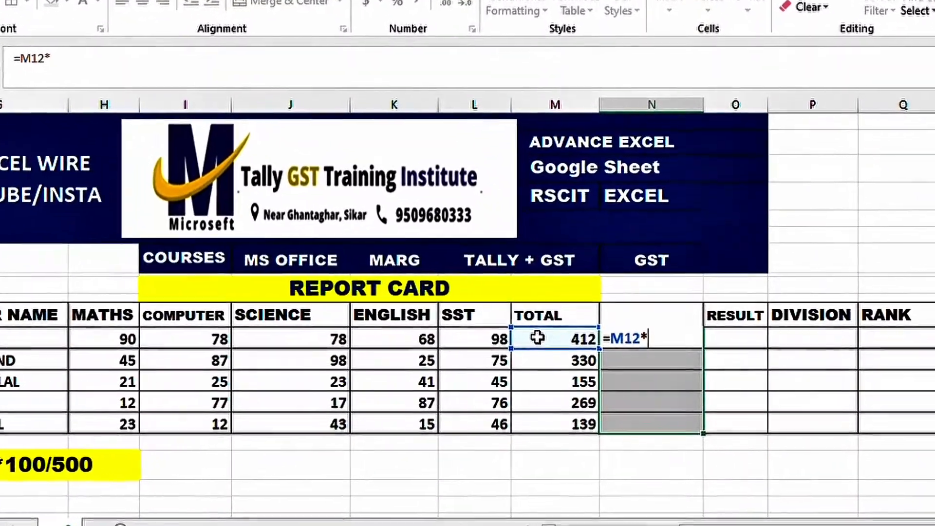
type("1000")
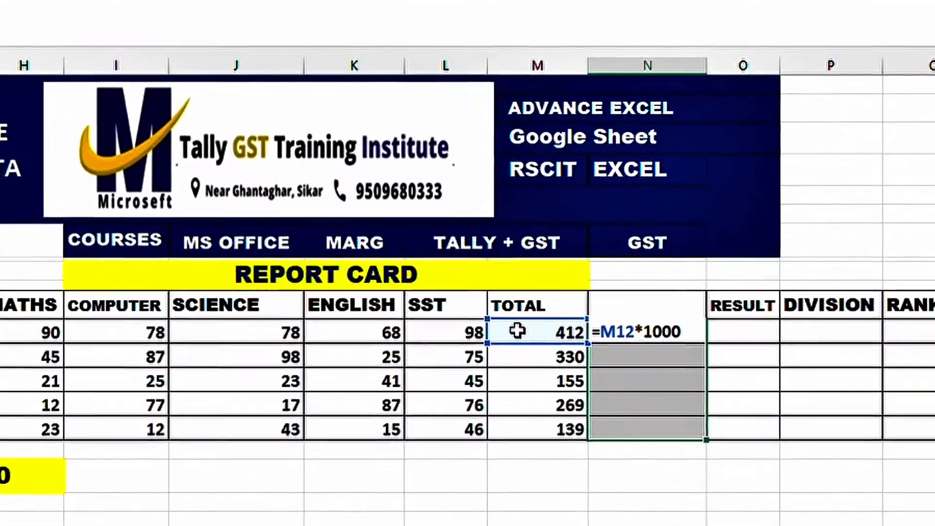
key("BackSpace")
type("/50")
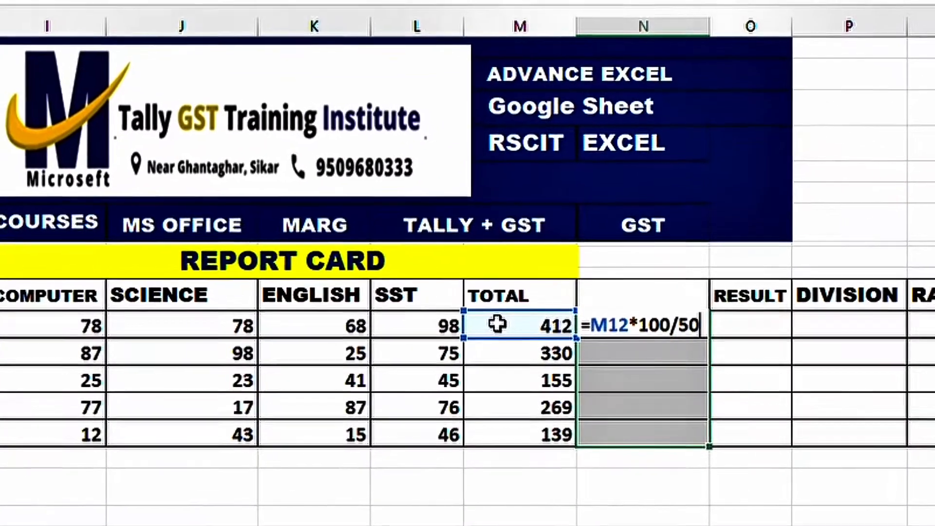
type("0")
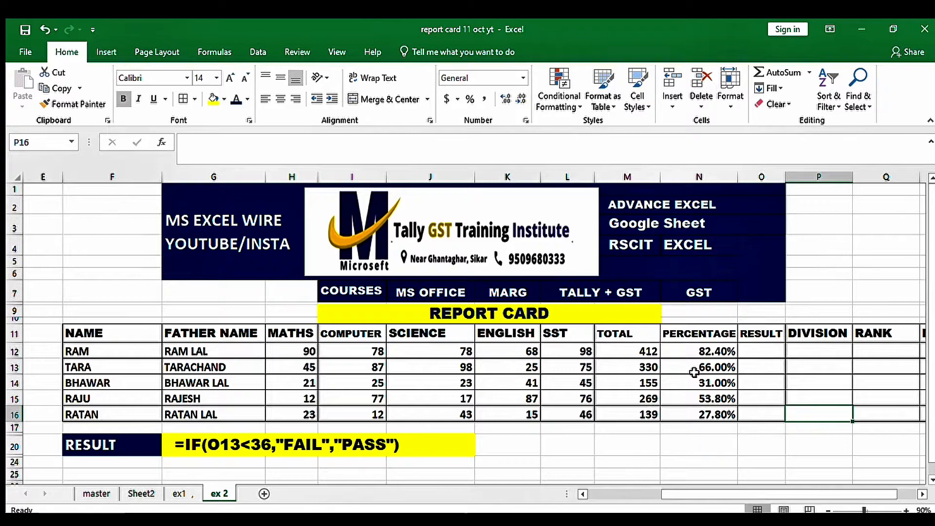
- Fill the RESULT cells O12:O16 with =IF(N12<36,"FAIL","PASS") based on the percentage
left_click_drag(761, 352, 753, 414)
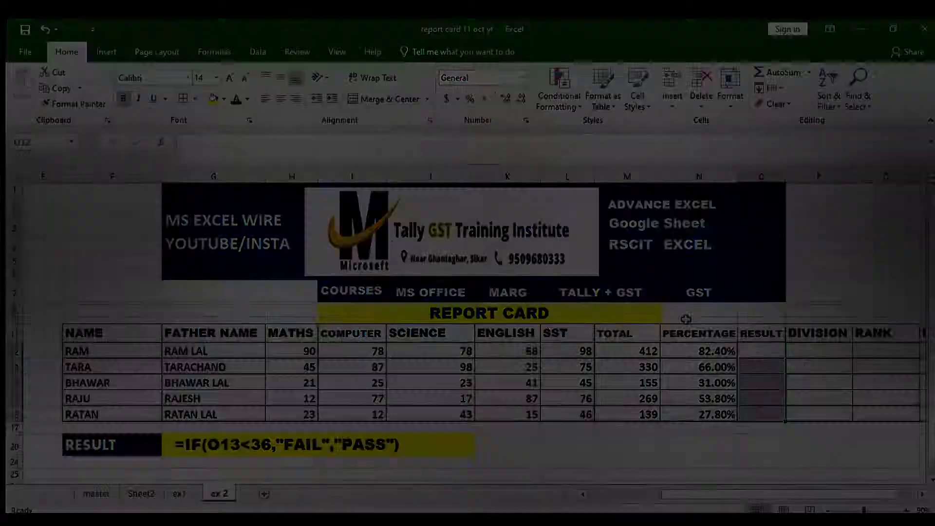
type("=IF")
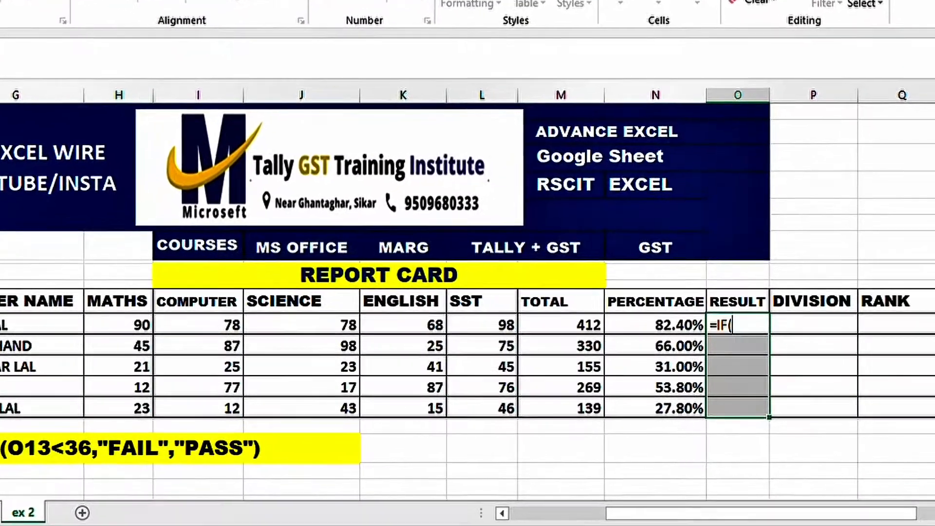
type("(")
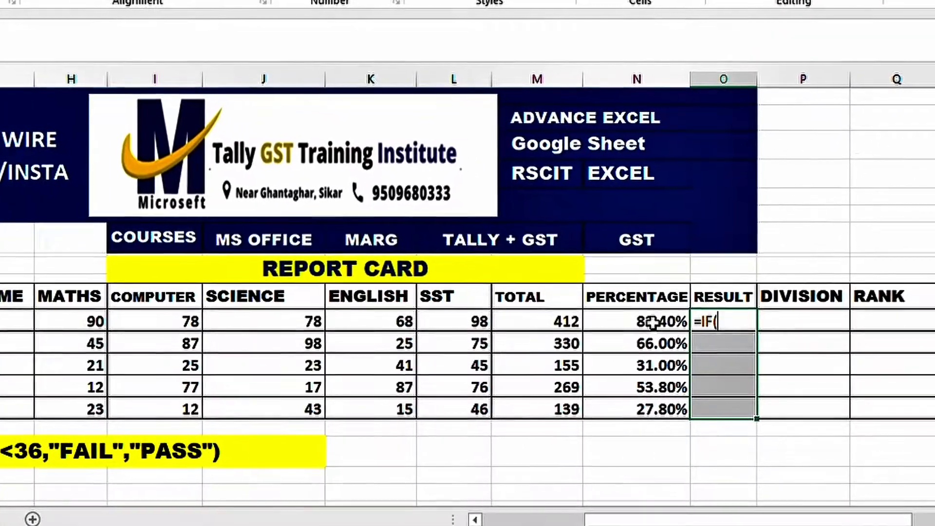
left_click(654, 323)
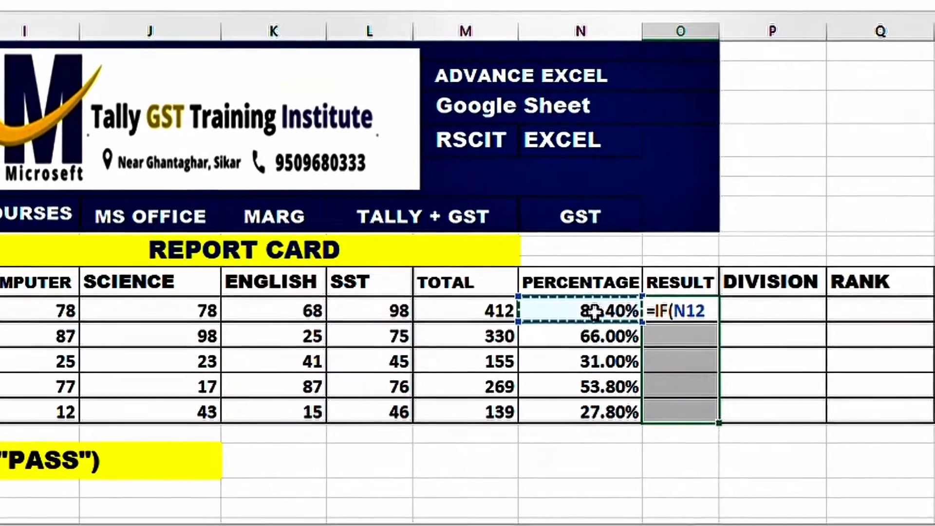
type("<")
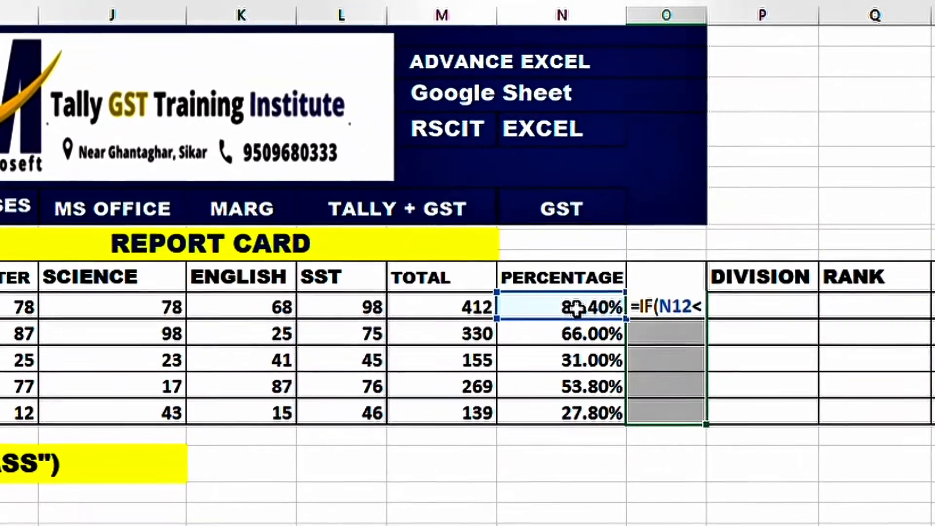
type("36")
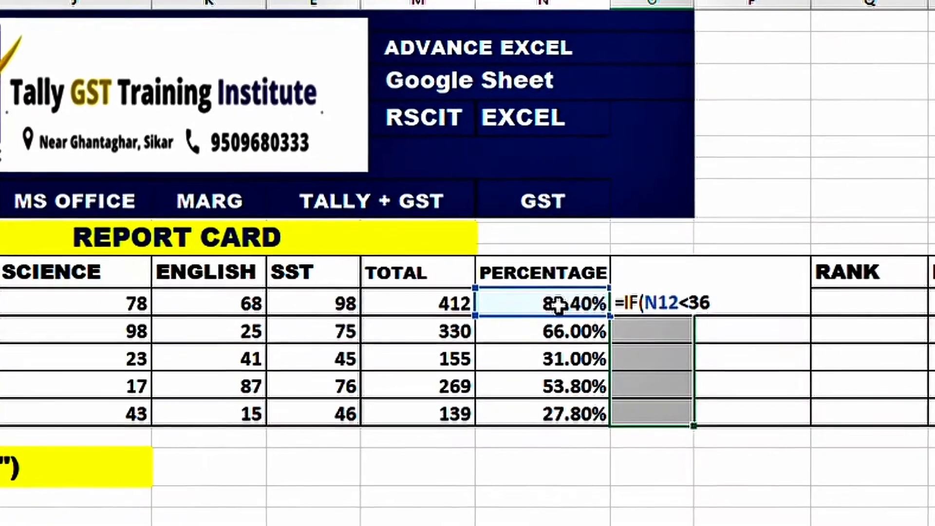
type(",\"FAIL\",")
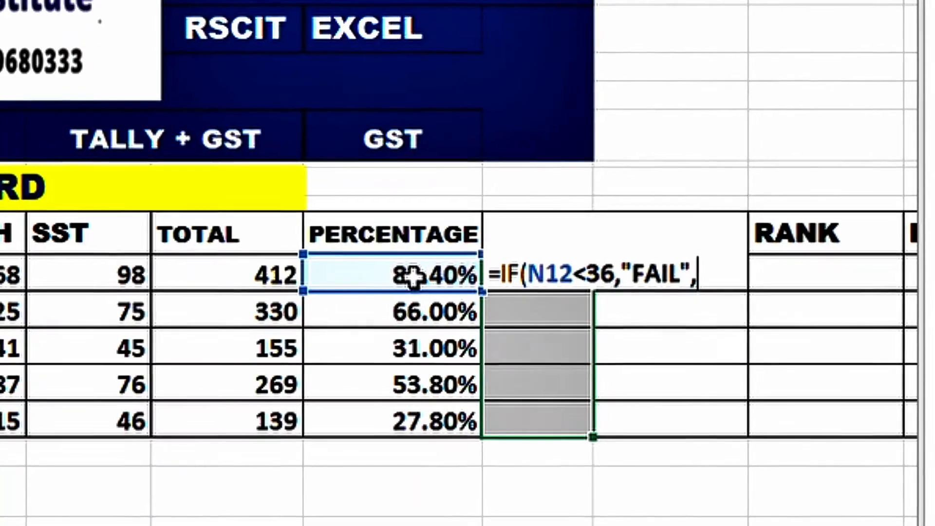
type("\"PASS\"")
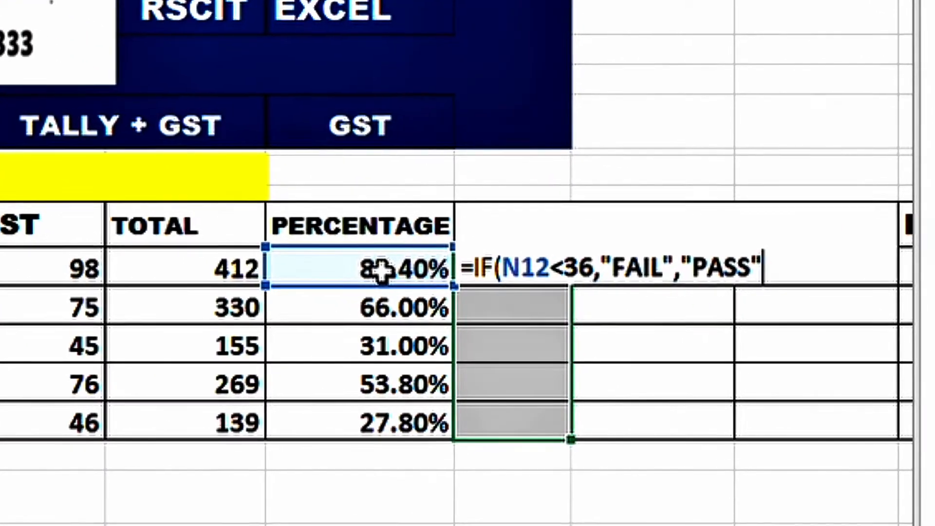
key("ctrl+Return")
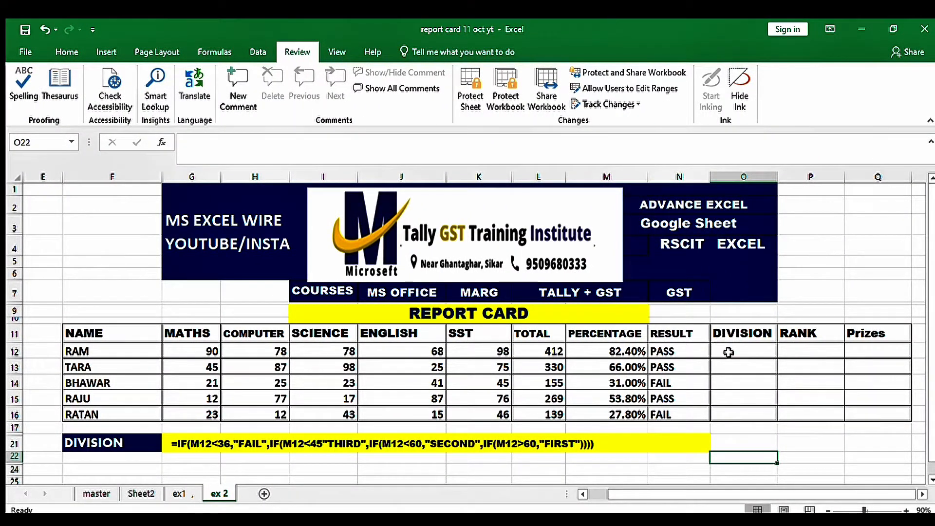
- Start a nested IF formula for the DIVISION cells O12:O16, giving "FAIL" for M12<36 and "THIRD" for M12<45
type("=IF(")
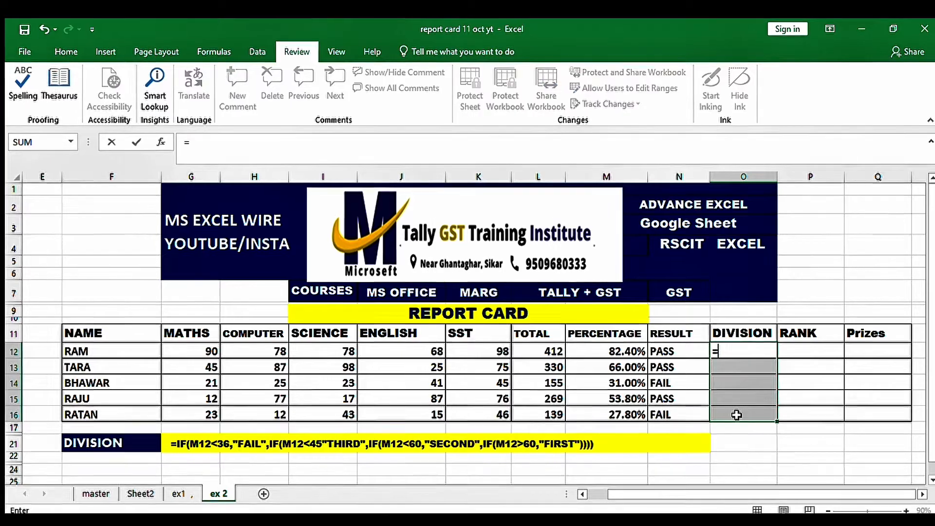
left_click(604, 348)
type("<36,")
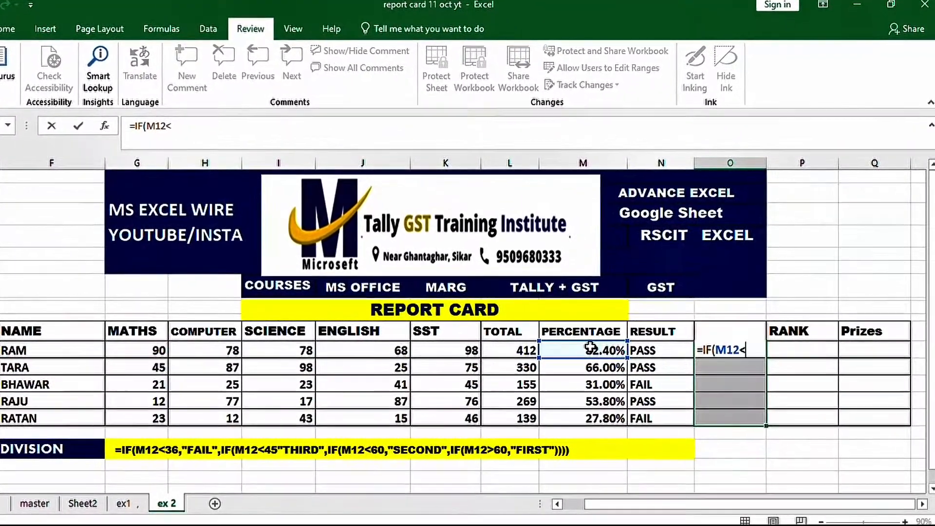
type("\"")
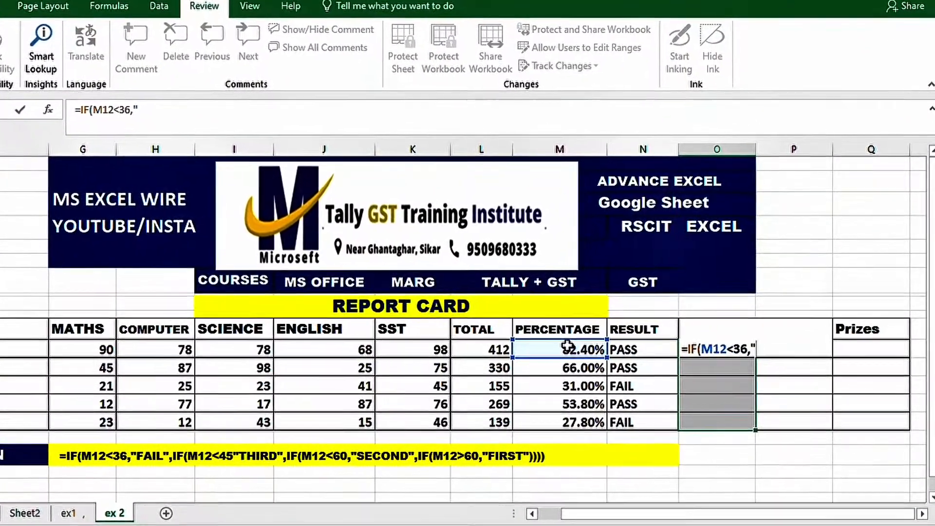
type("G")
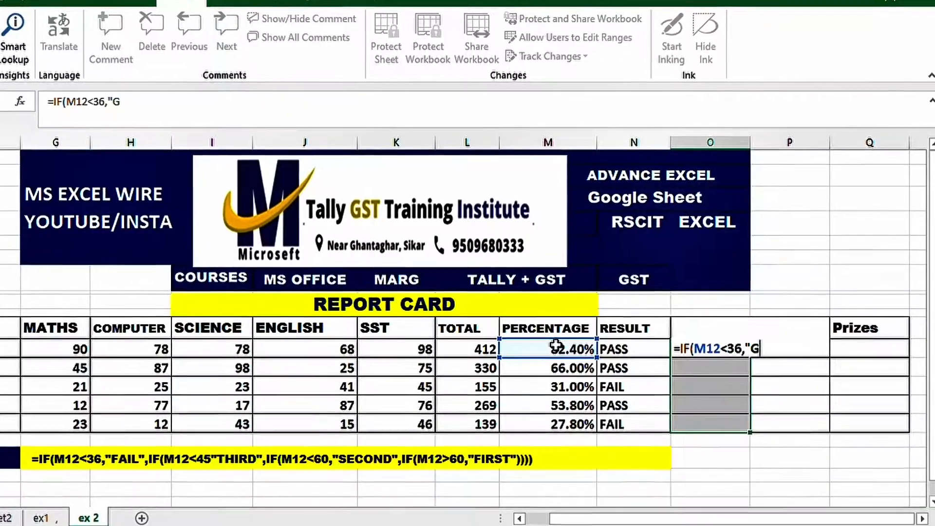
type("FAIL\",IF(M12<45")
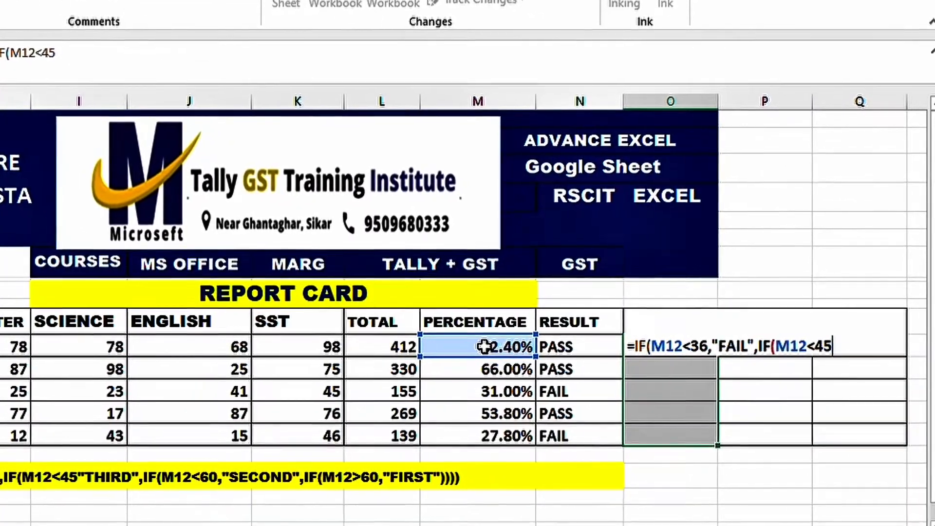
type("\"THIRD")
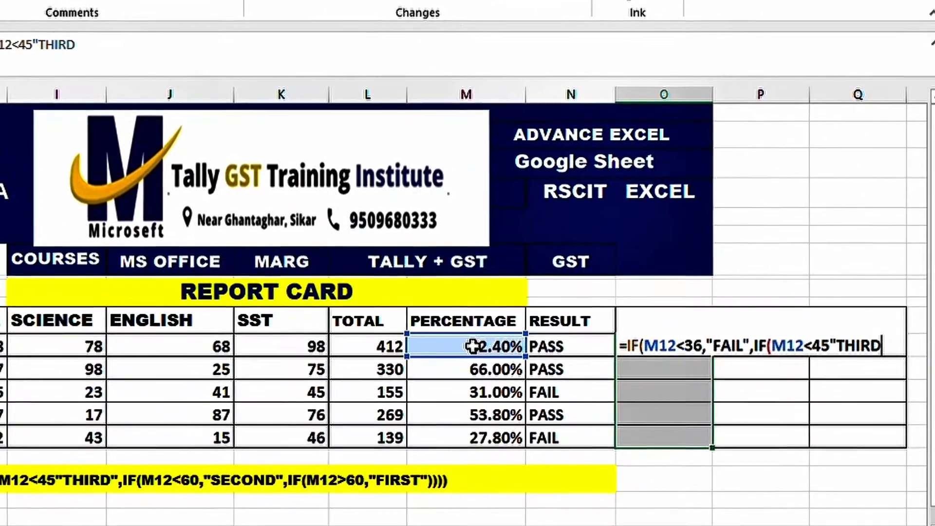
- Extend the nested DIVISION formula with "SECOND" for M12<60 and "FIRST" for M12>60, and fill all five rows
type("\",IF")
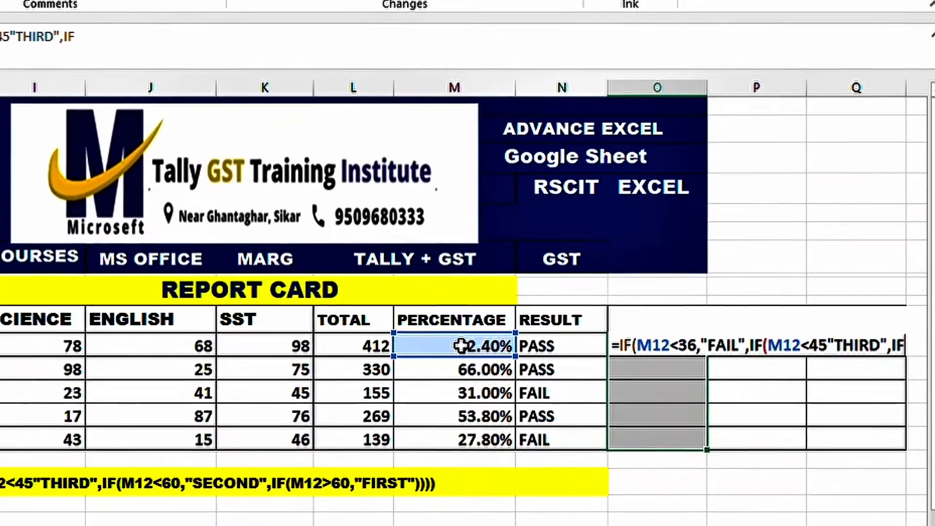
type("(")
left_click(458, 346)
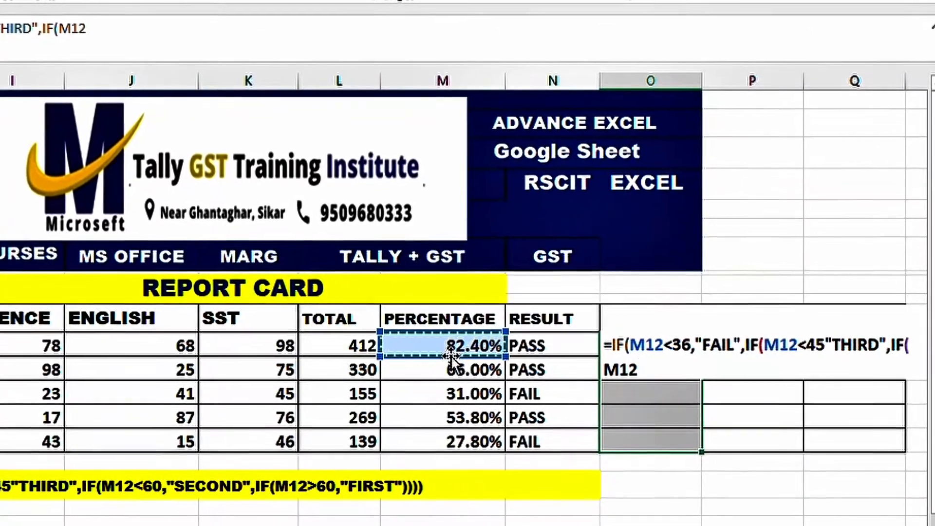
type("<60")
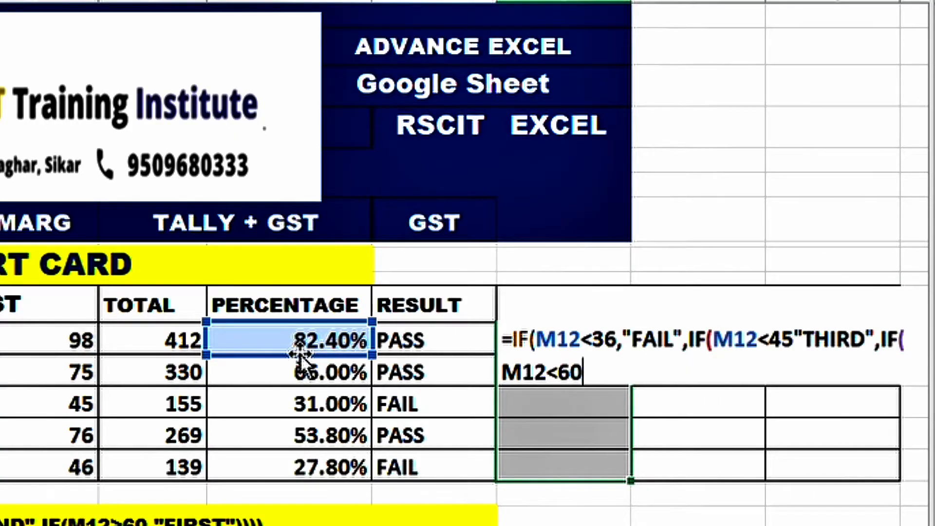
type("\"SECOND\"")
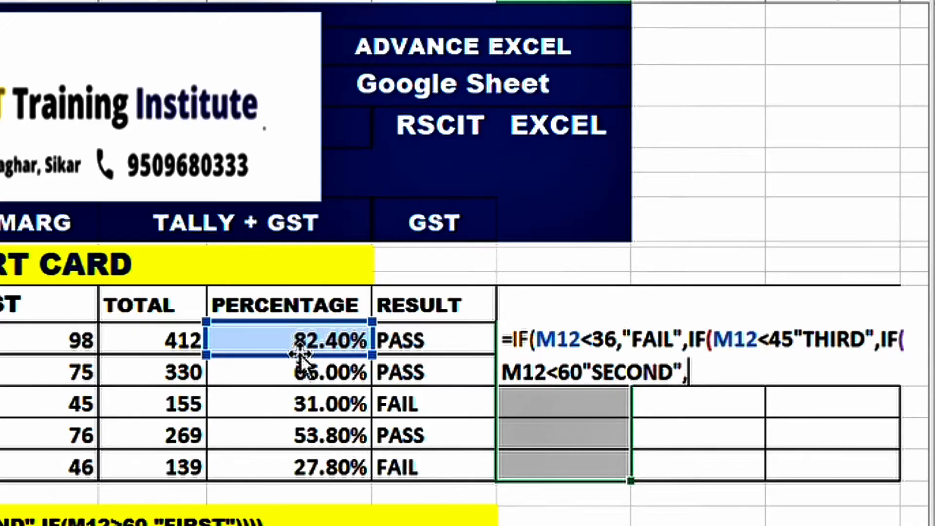
type(",IF(")
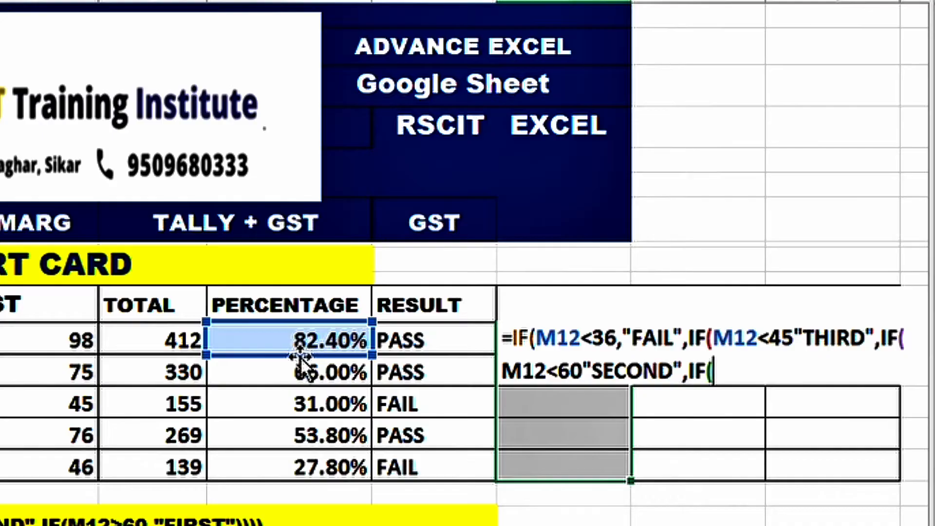
left_click(294, 341)
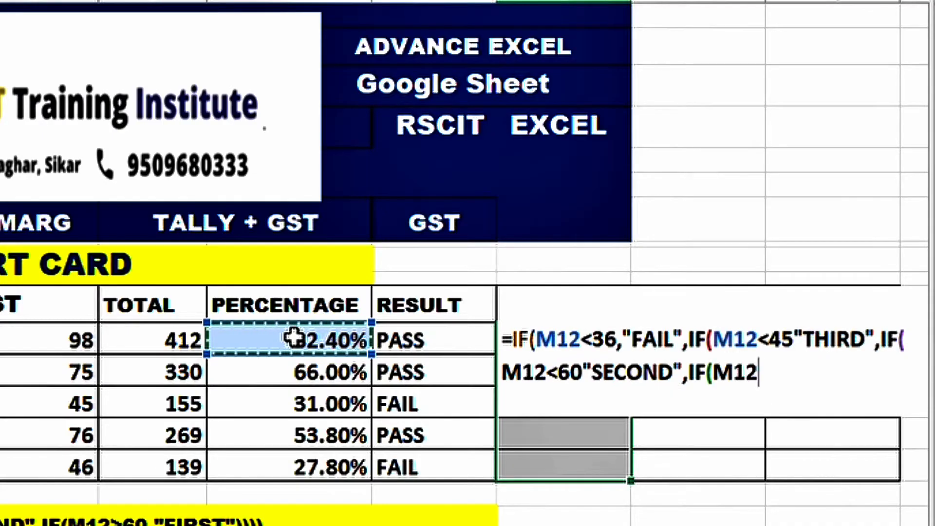
type(">60")
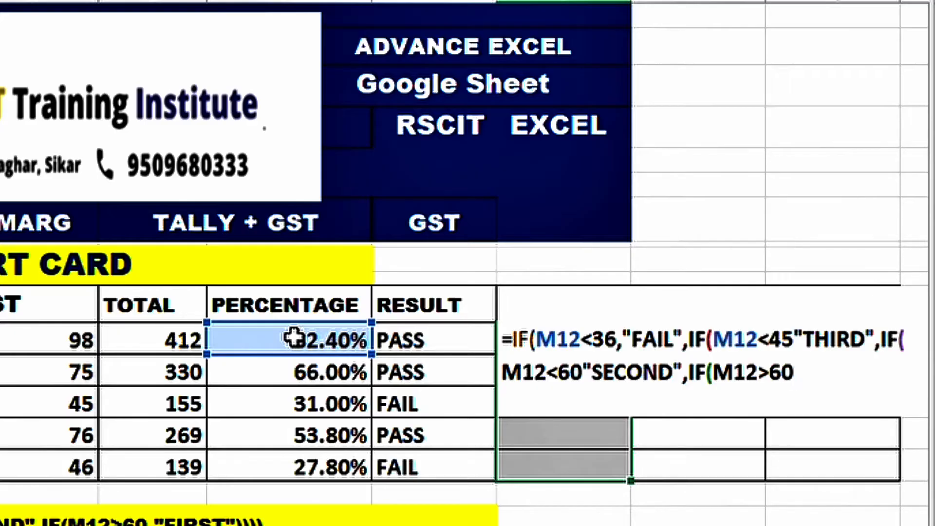
type(",\"FIRST\")")
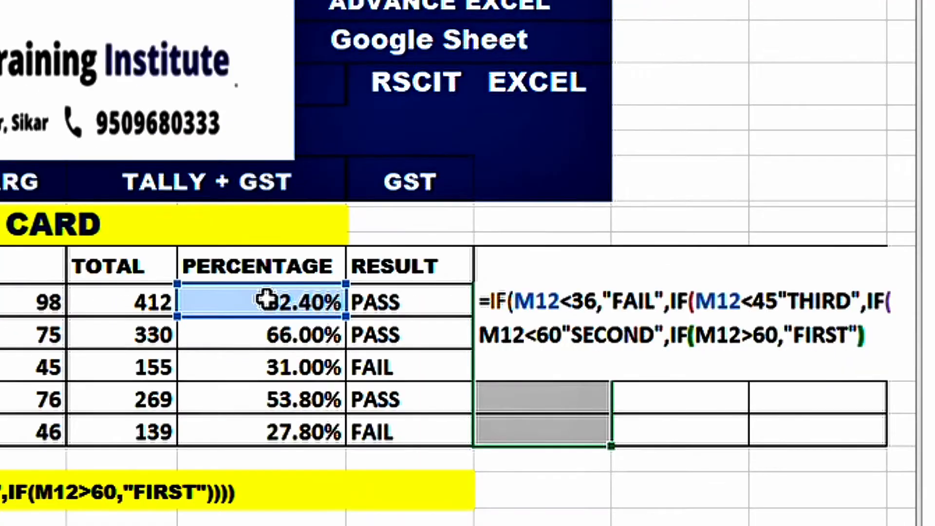
type("))")
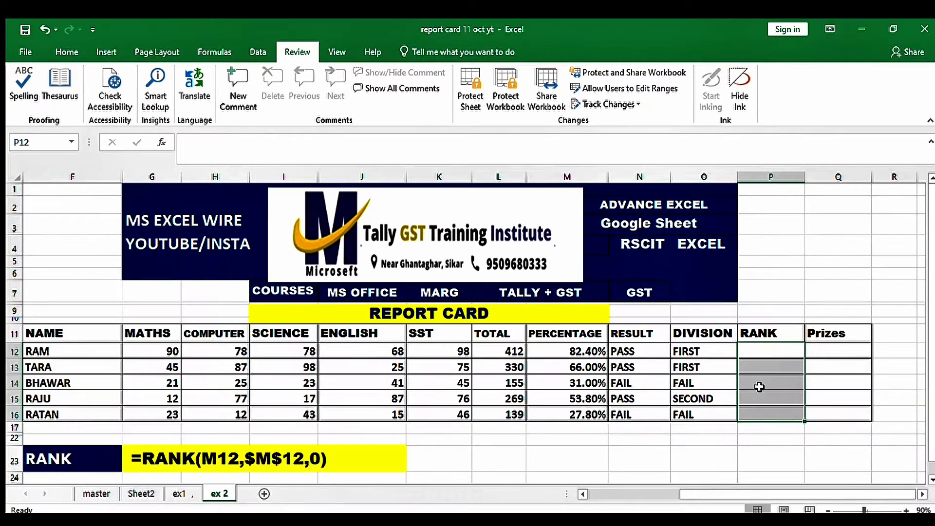
- Enter a RANK formula for the RANK cells P12:P16, ranking M12 within the absolute range $M$12:$M$16
left_click(789, 379)
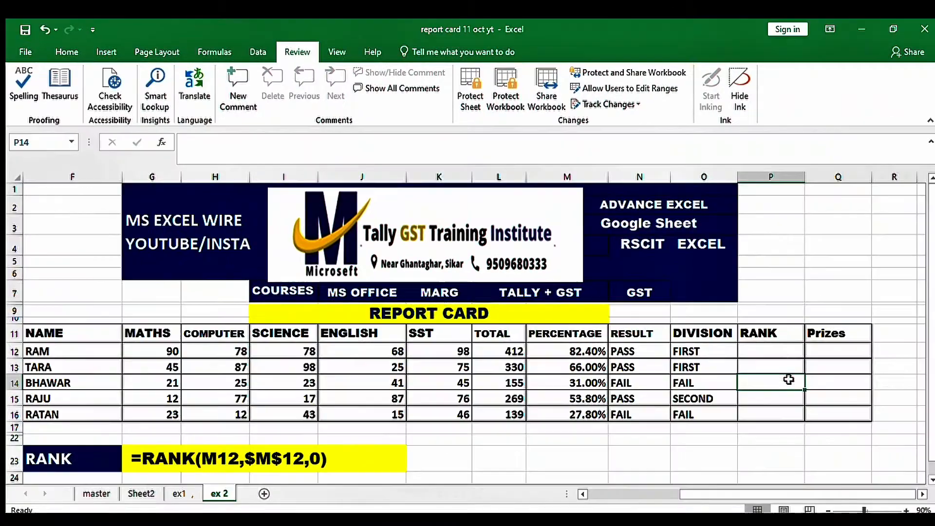
left_click(783, 360)
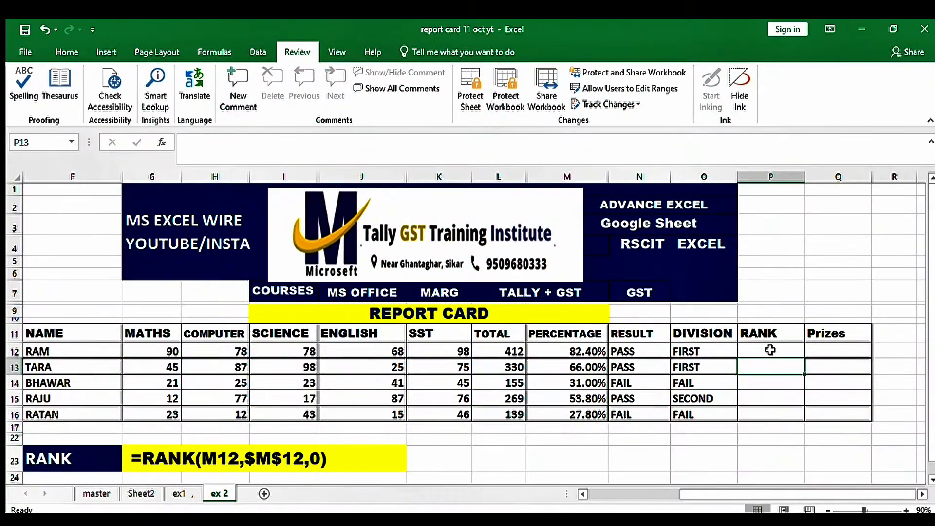
type("=RANK")
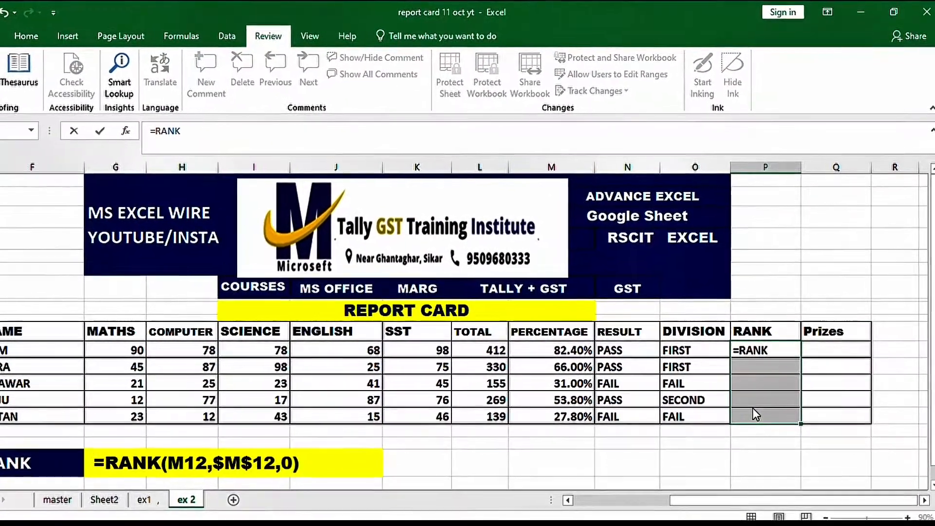
type("(")
left_click(554, 350)
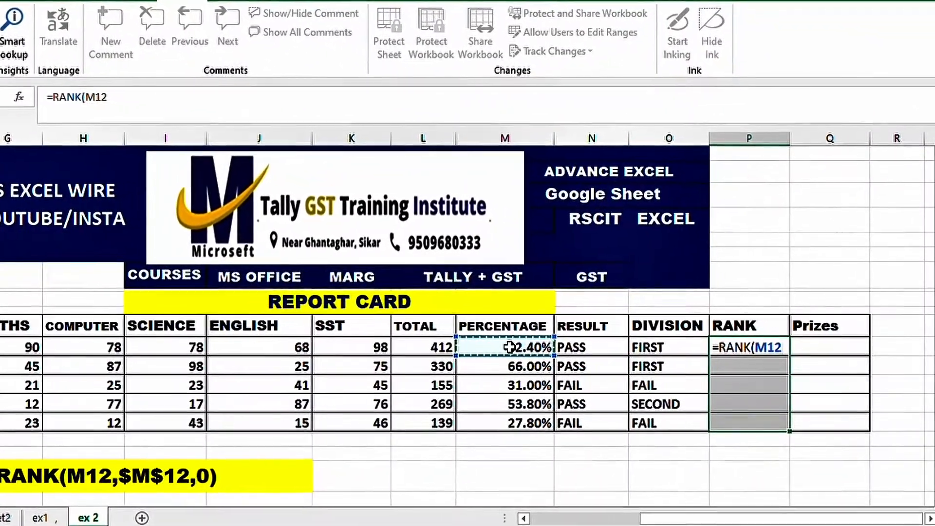
type(",")
left_click_drag(488, 345, 487, 424)
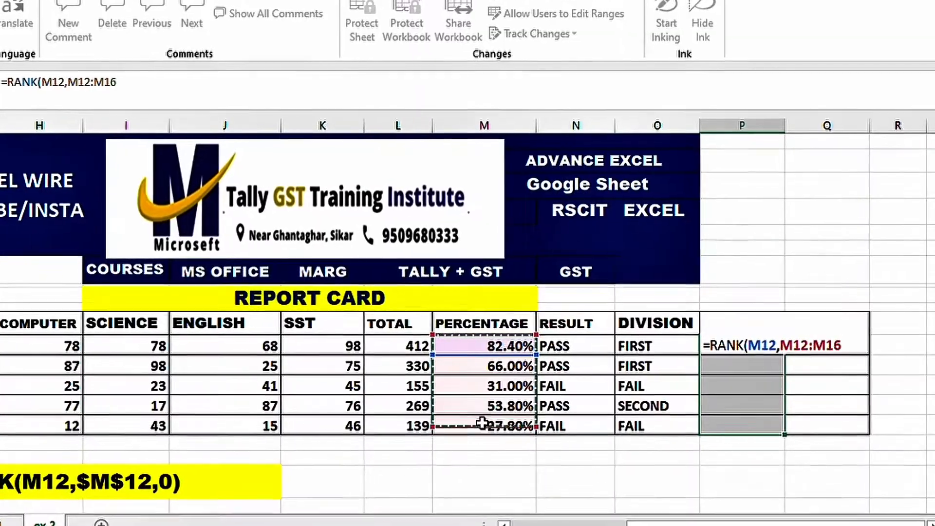
key("F4")
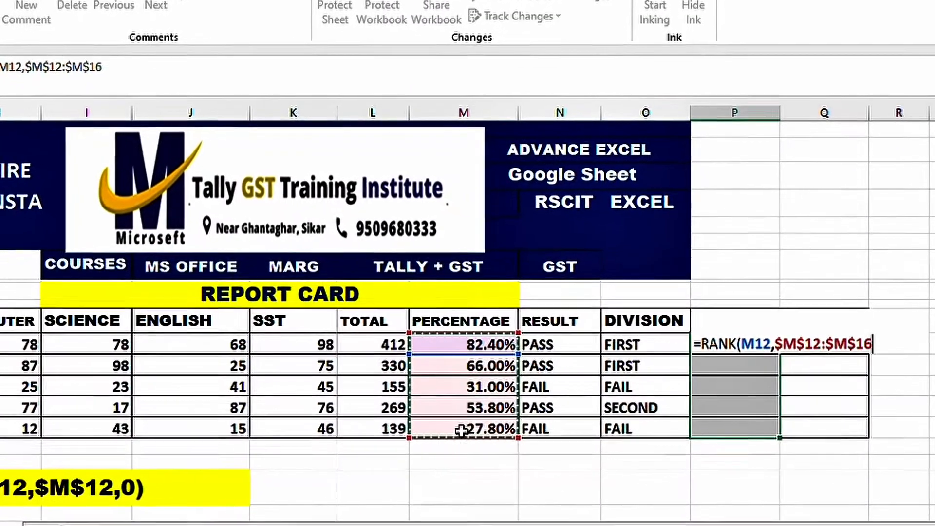
type(",")
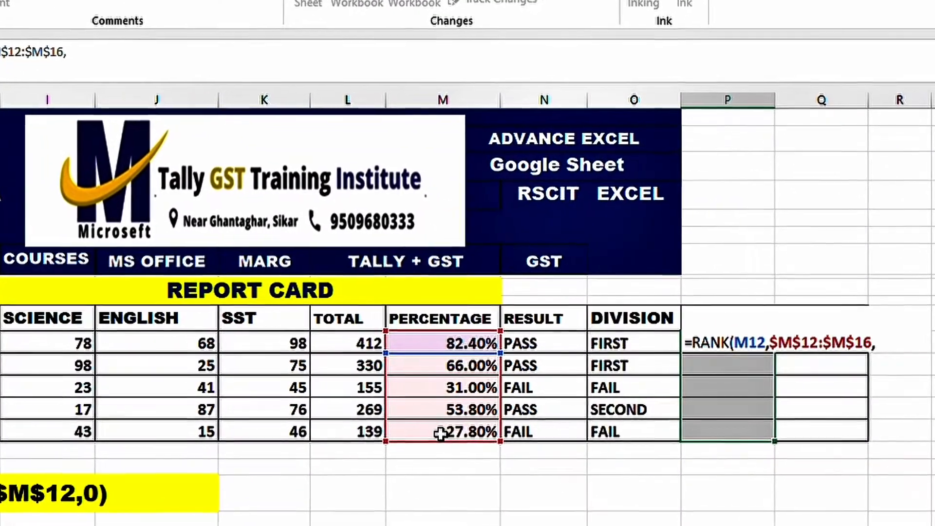